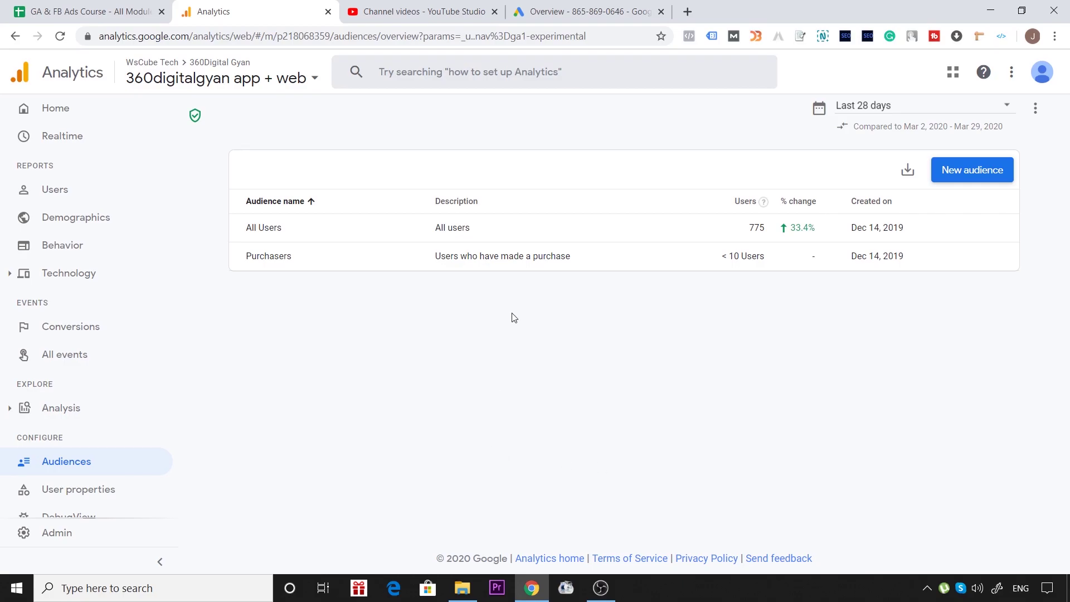
- Open the Google Ads linking settings in the admin area of the 360digitalgyan app + web property
scroll(79, 429, "down", 1)
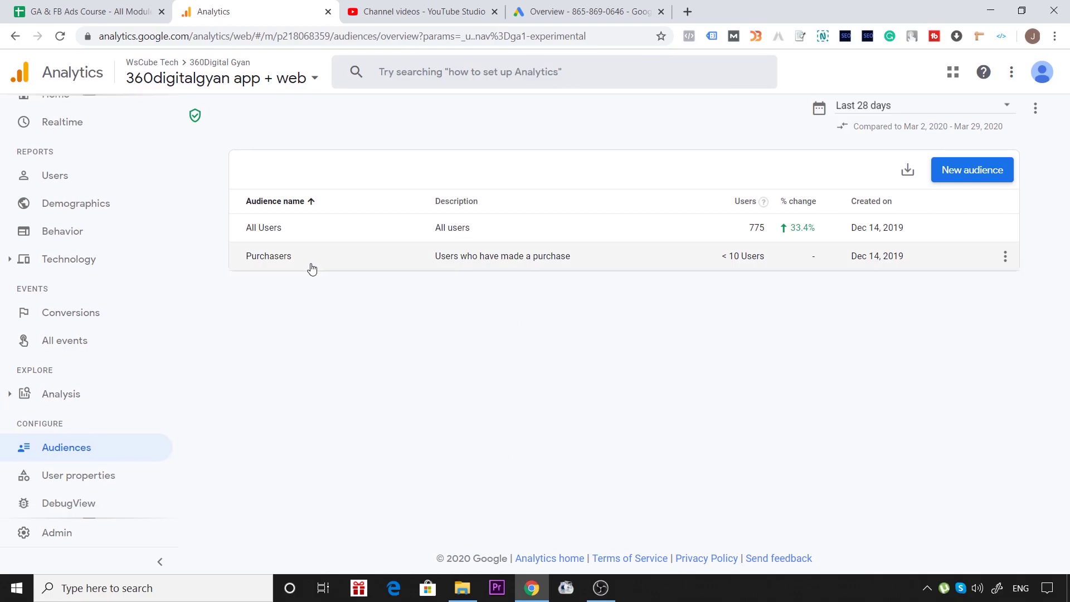
left_click(55, 536)
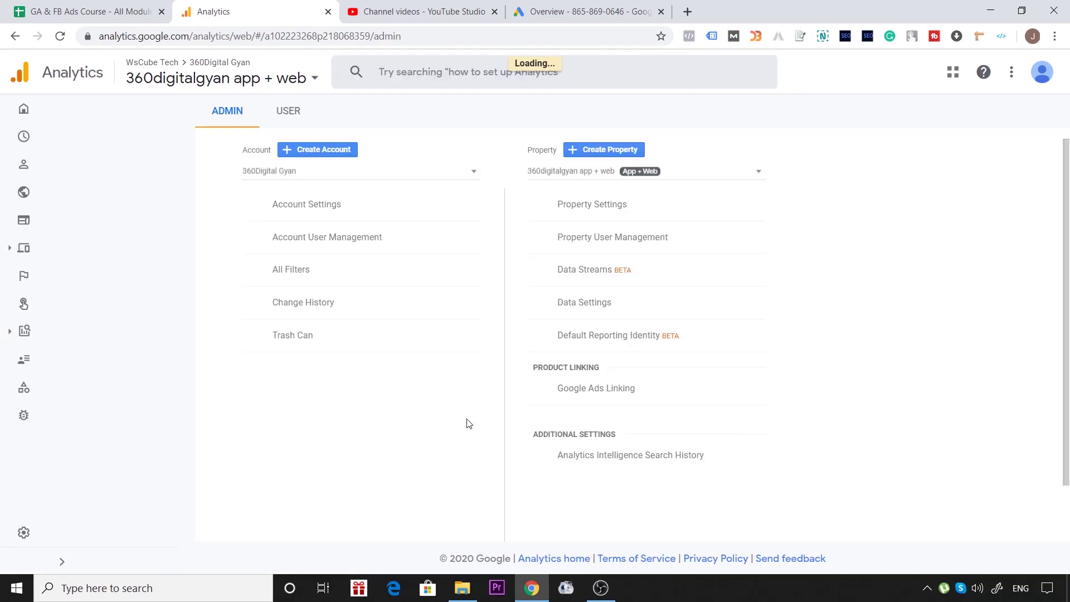
scroll(653, 338, "down", 1)
scroll(653, 338, "up", 1)
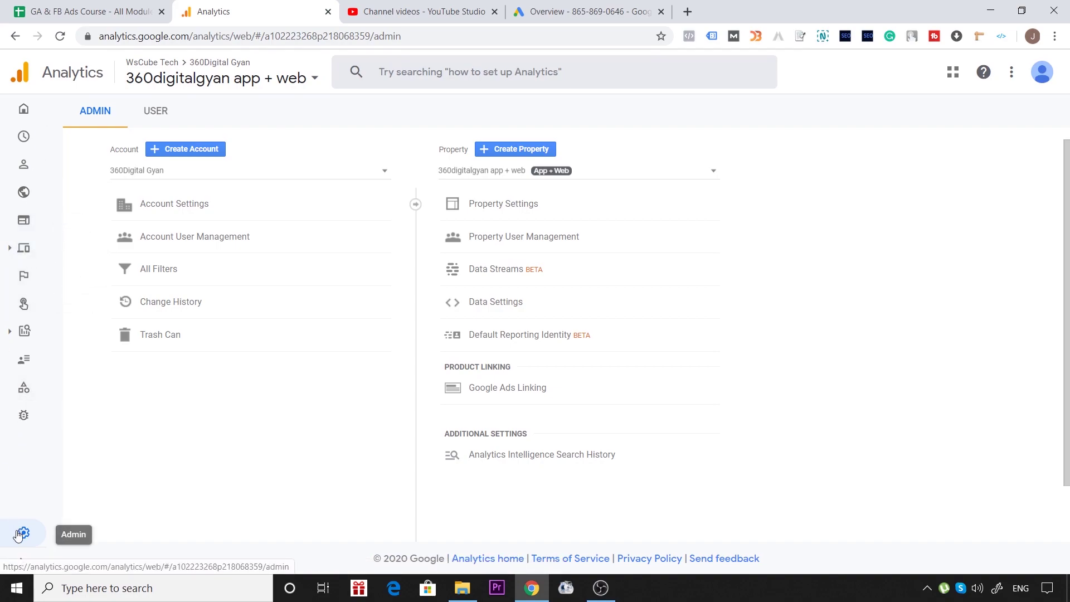
left_click(492, 385)
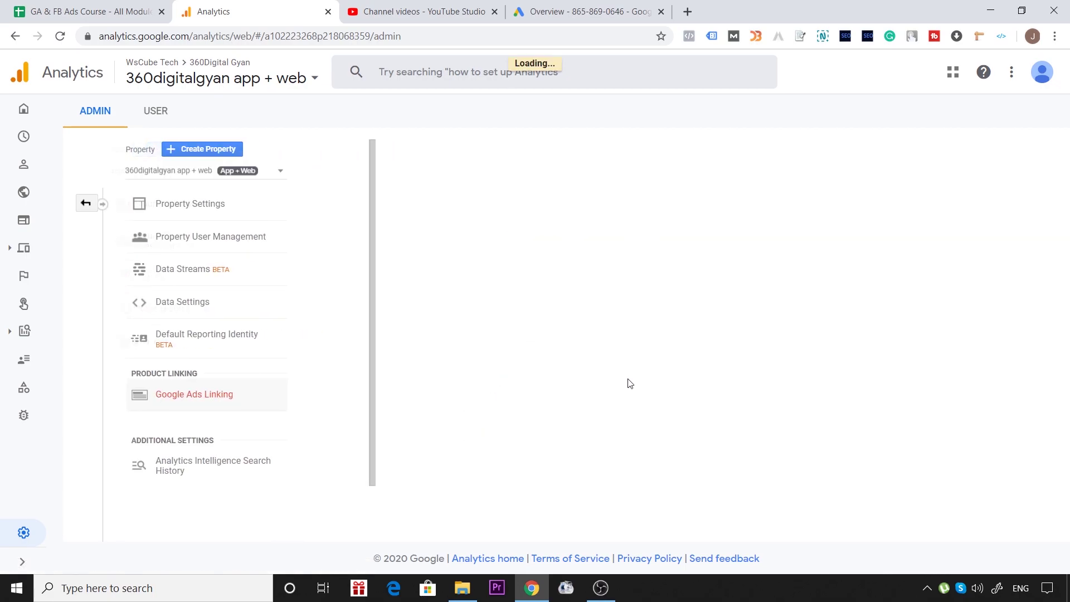
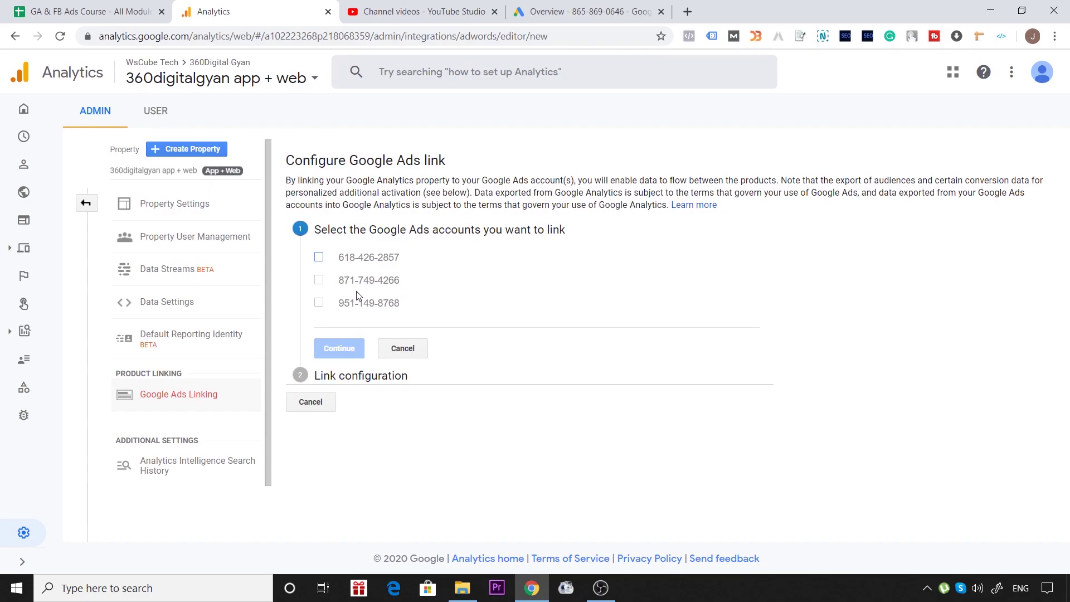
- Compare the Google Ads accounts offered for linking in Analytics with the account open in Google Ads
left_click(319, 257)
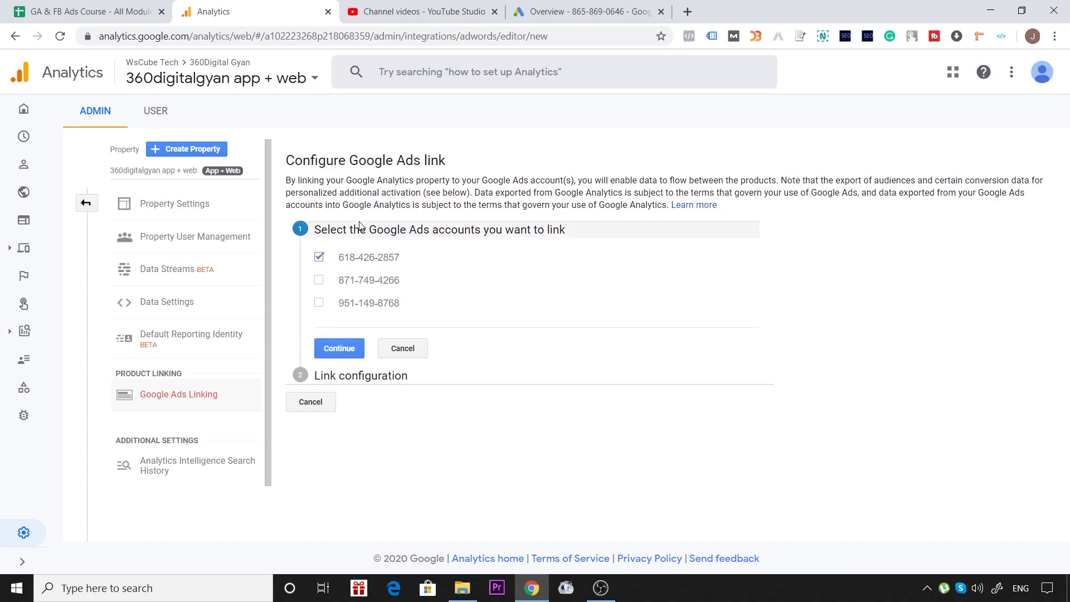
left_click(320, 258)
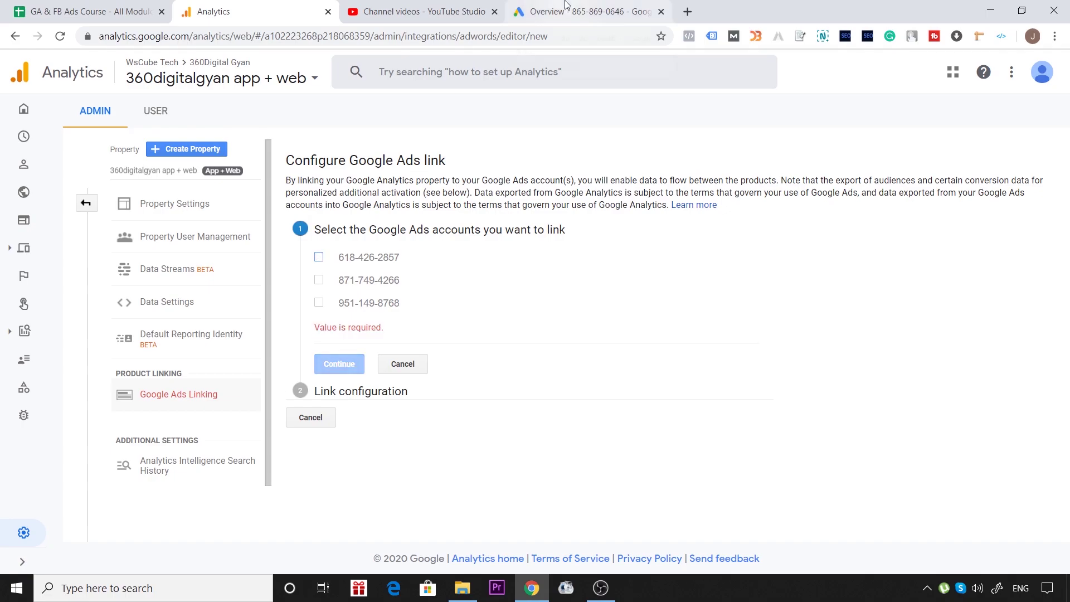
left_click(565, 4)
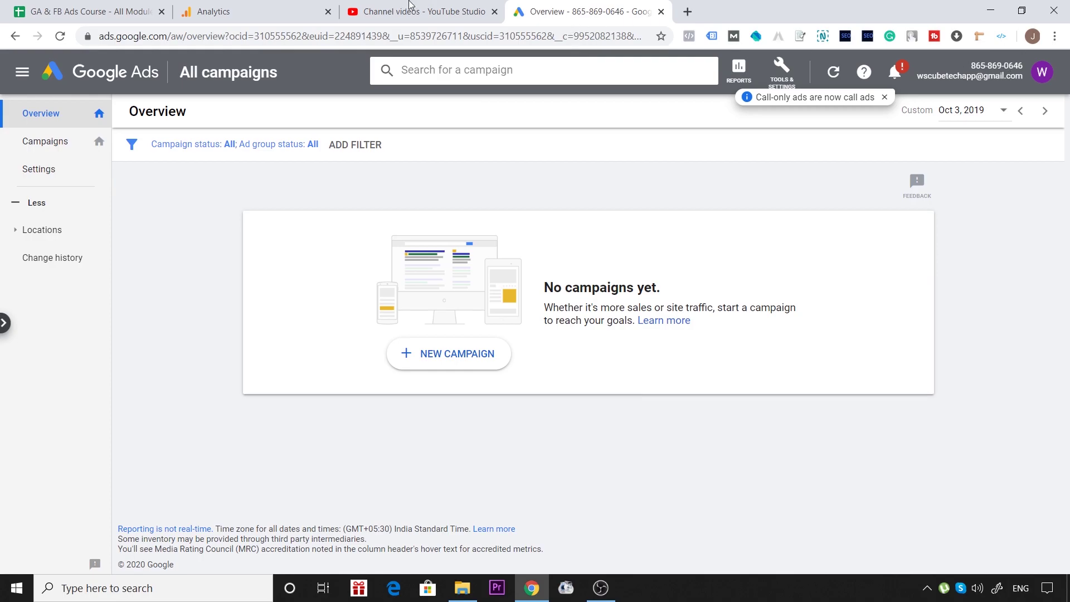
left_click(429, 5)
left_click(333, 10)
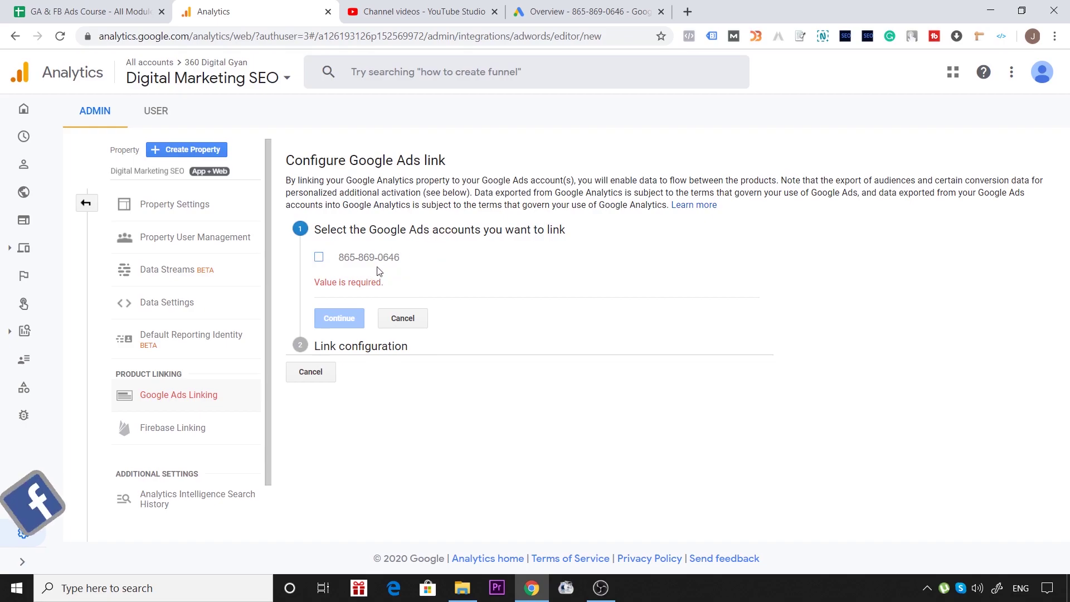
left_click(632, 8)
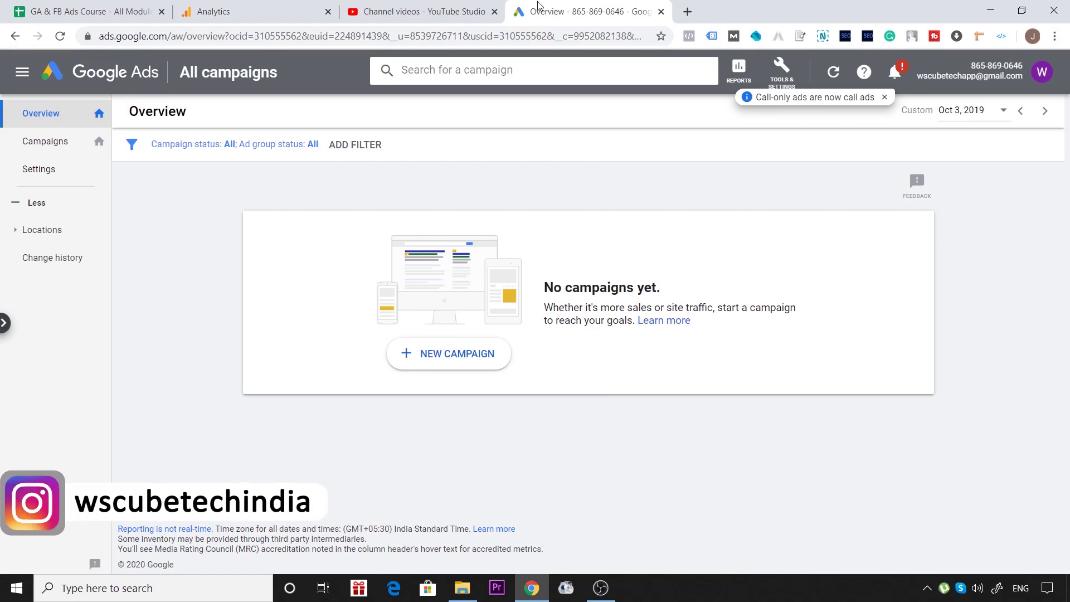
left_click(287, 7)
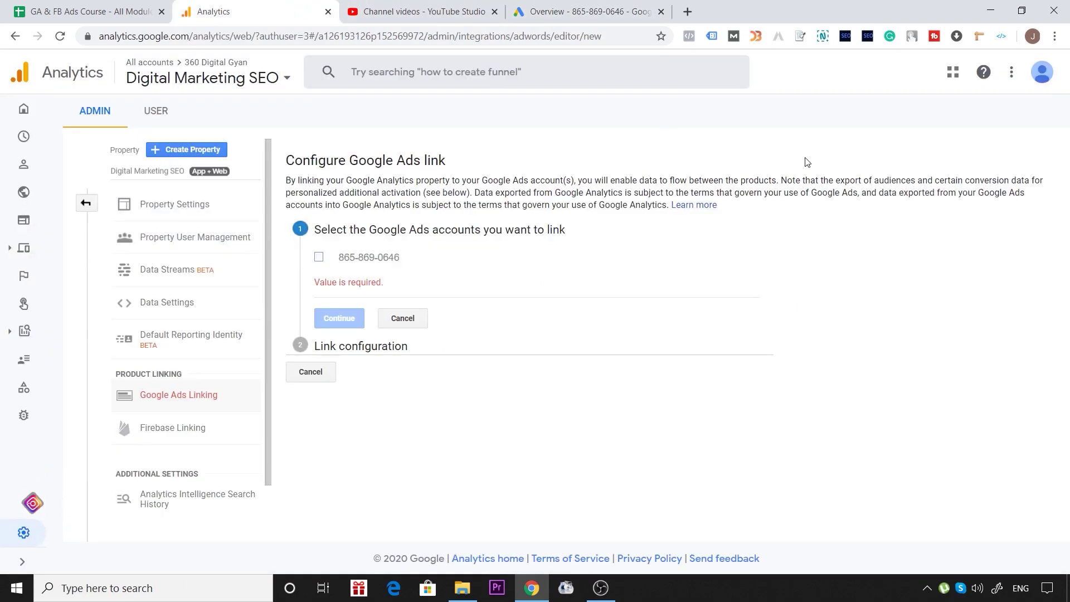
- Link the offered Google Ads account to the Digital Marketing SEO property, keeping personalized advertising features enabled
left_click(322, 257)
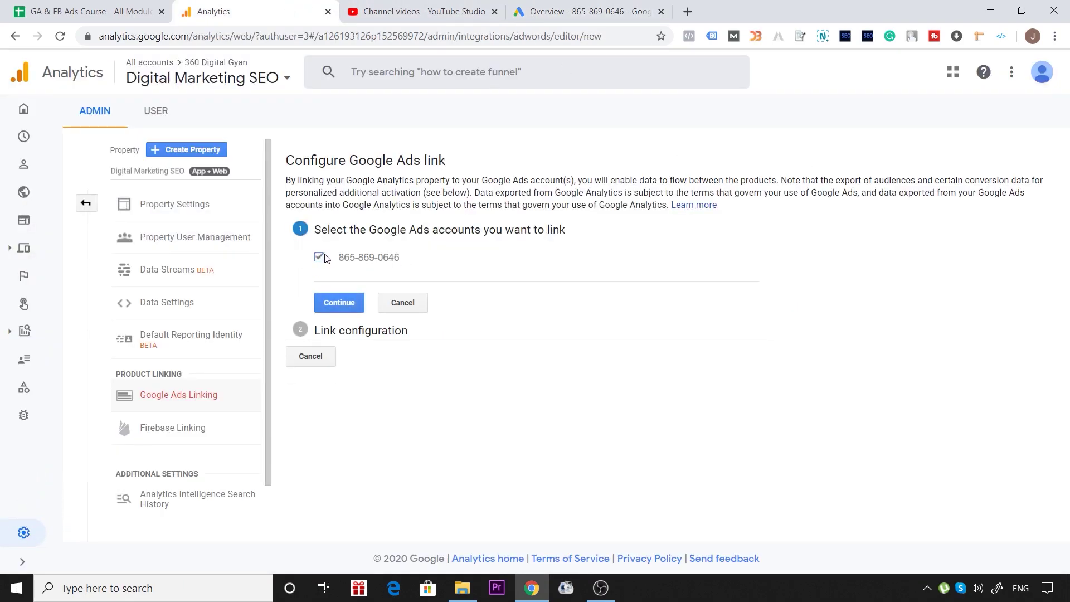
left_click(341, 303)
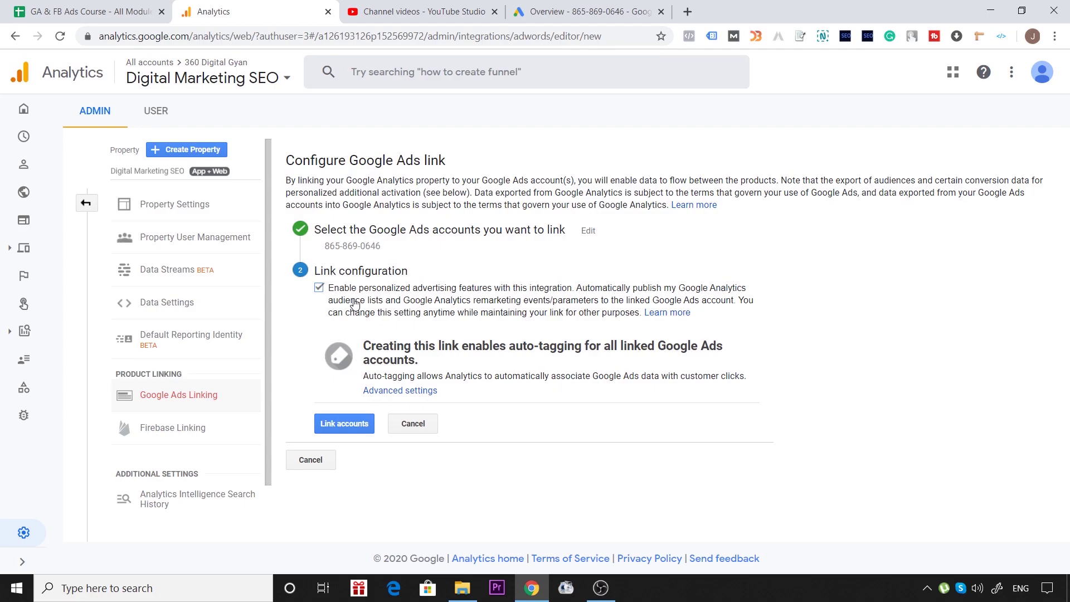
left_click(339, 424)
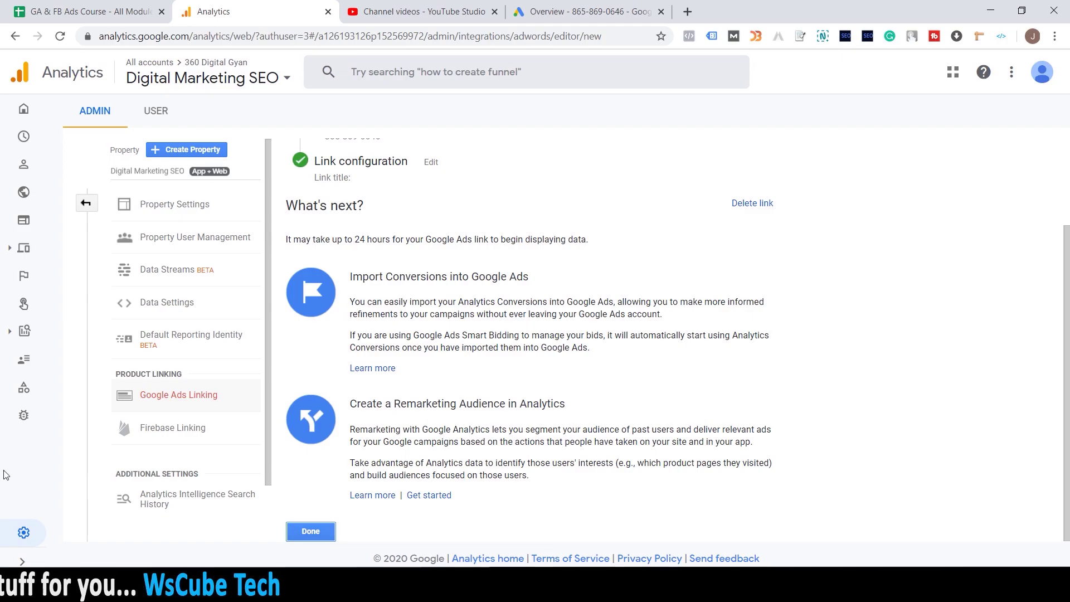
scroll(516, 492, "up", 2)
scroll(516, 491, "down", 2)
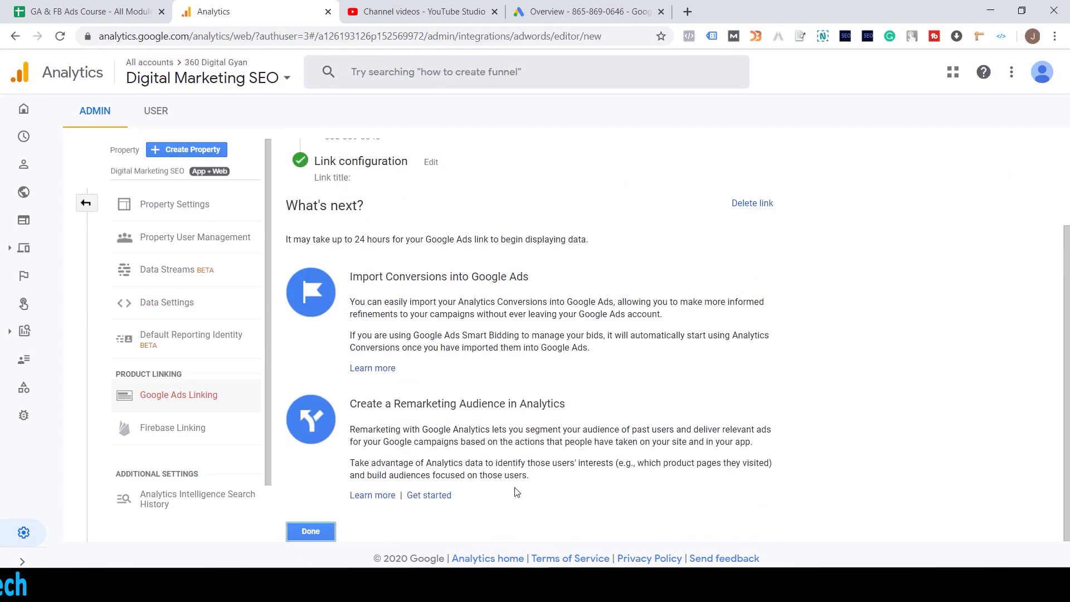
left_click(315, 535)
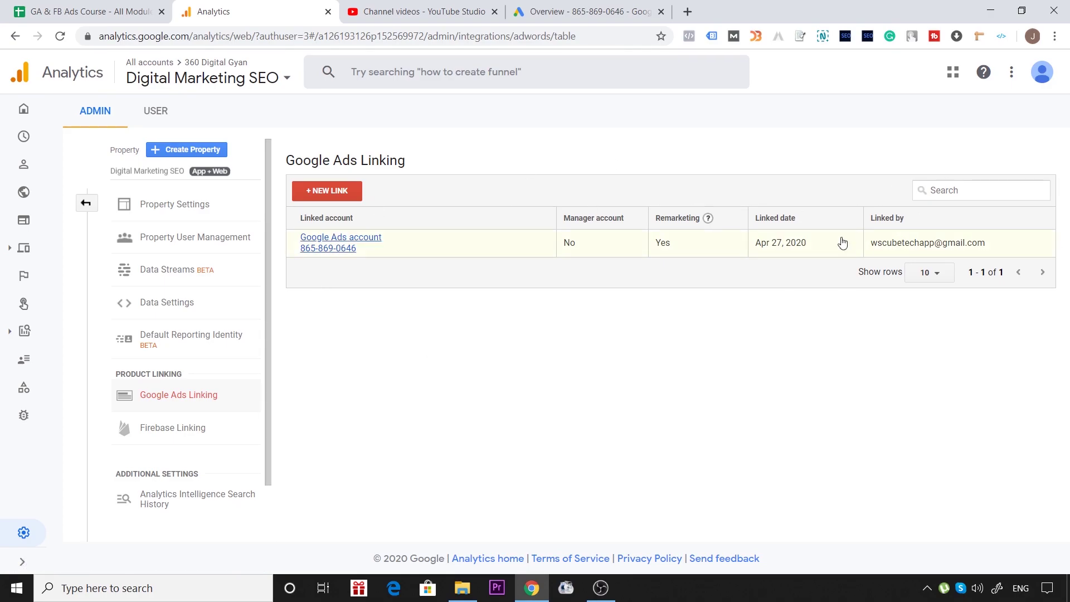
- Switch to Google Ads and dismiss the notification about call-only ads
left_click(600, 8)
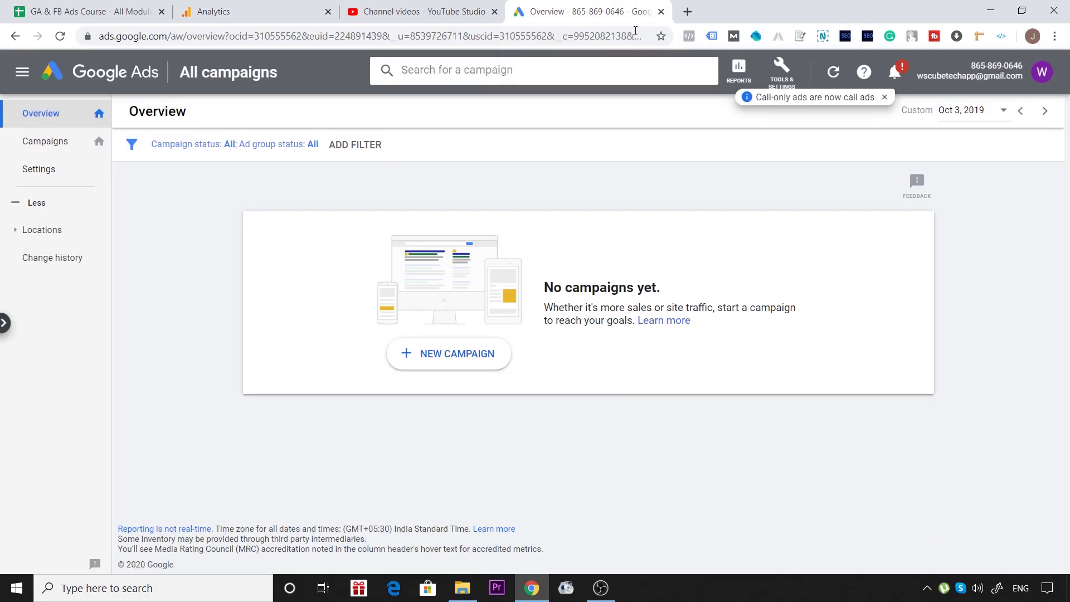
left_click(903, 67)
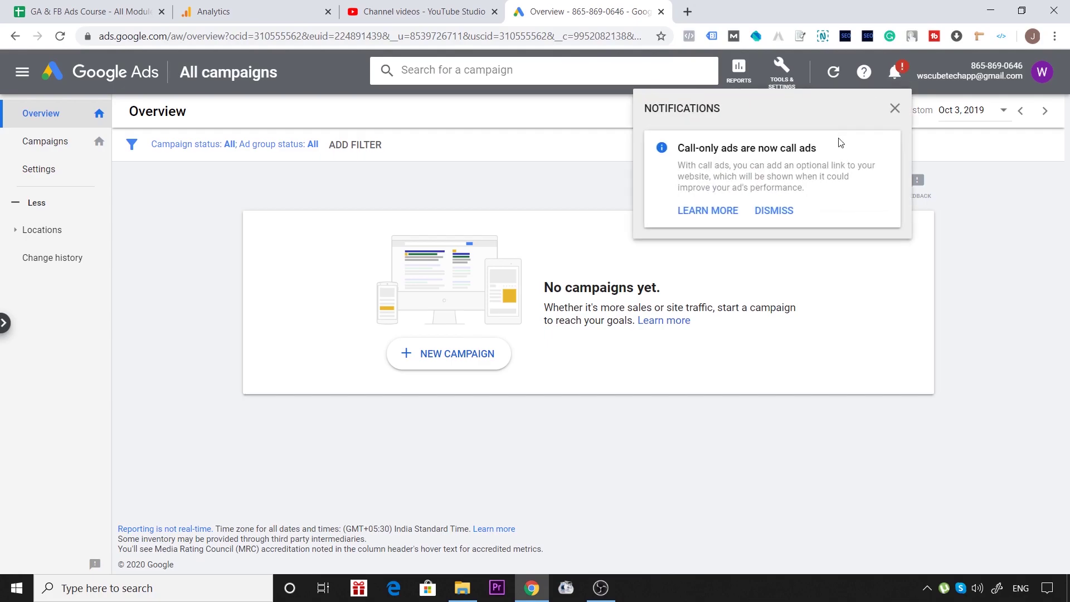
left_click(790, 212)
left_click(893, 107)
- Check the Digital Marketing SEO property's link in the Google Analytics App + Web & Firebase details, comparing it with the link table in Analytics
left_click(783, 80)
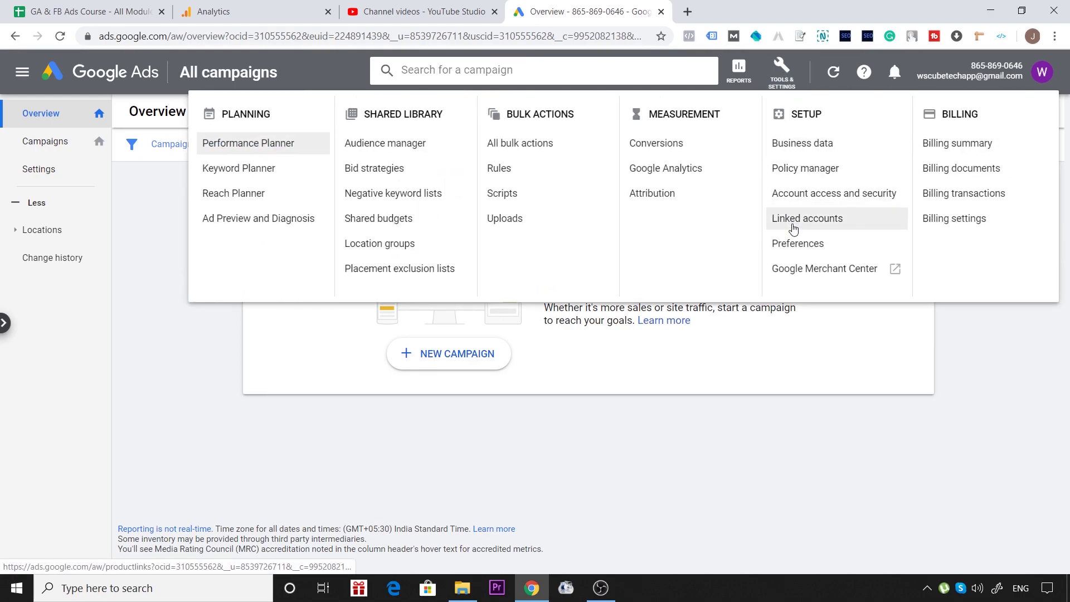
left_click(794, 226)
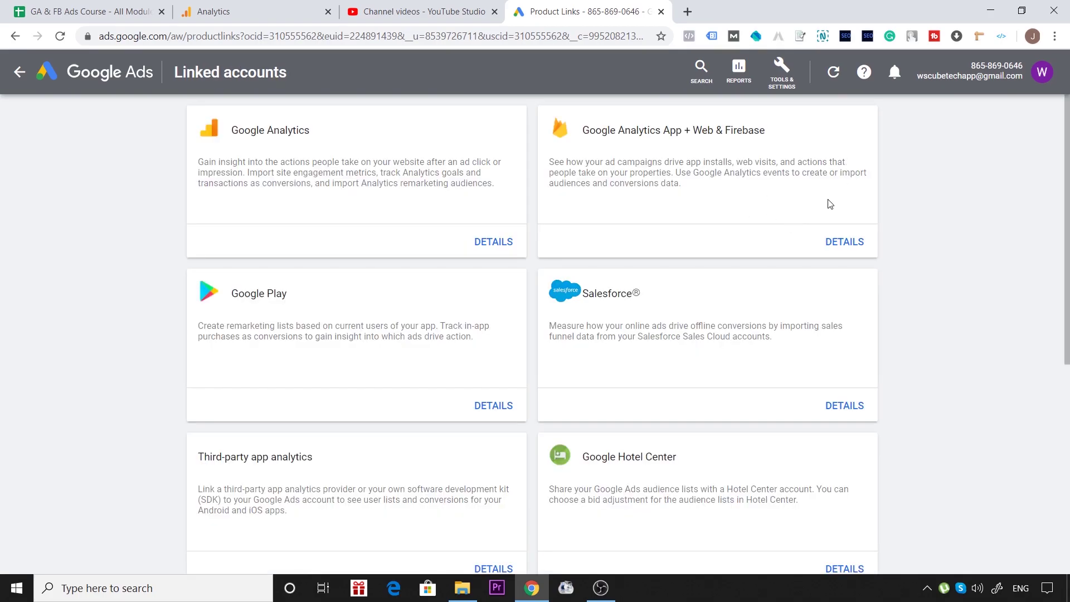
left_click(843, 240)
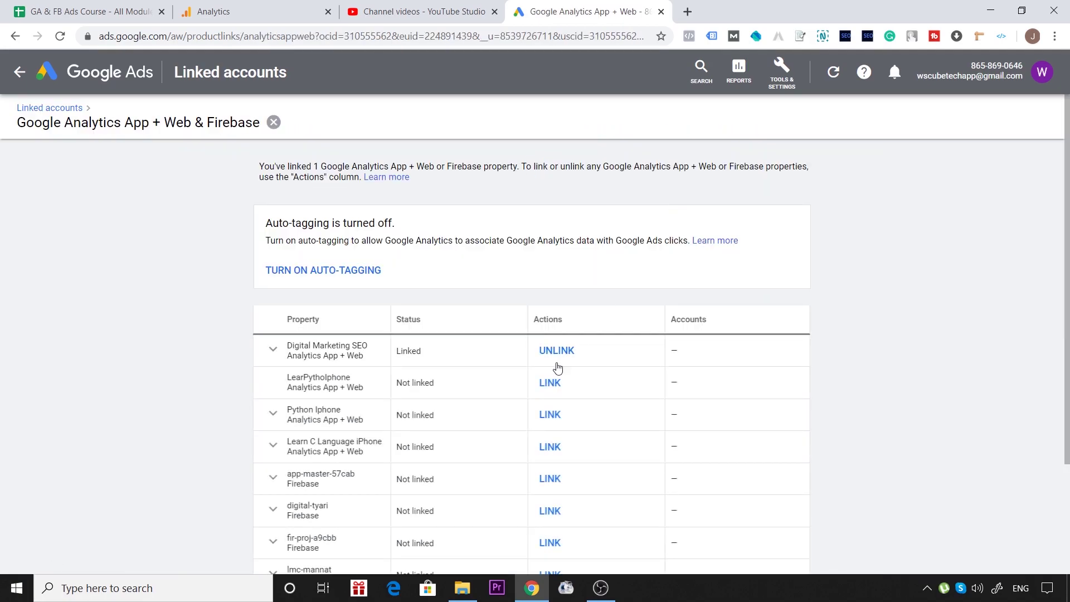
scroll(558, 365, "down", 1)
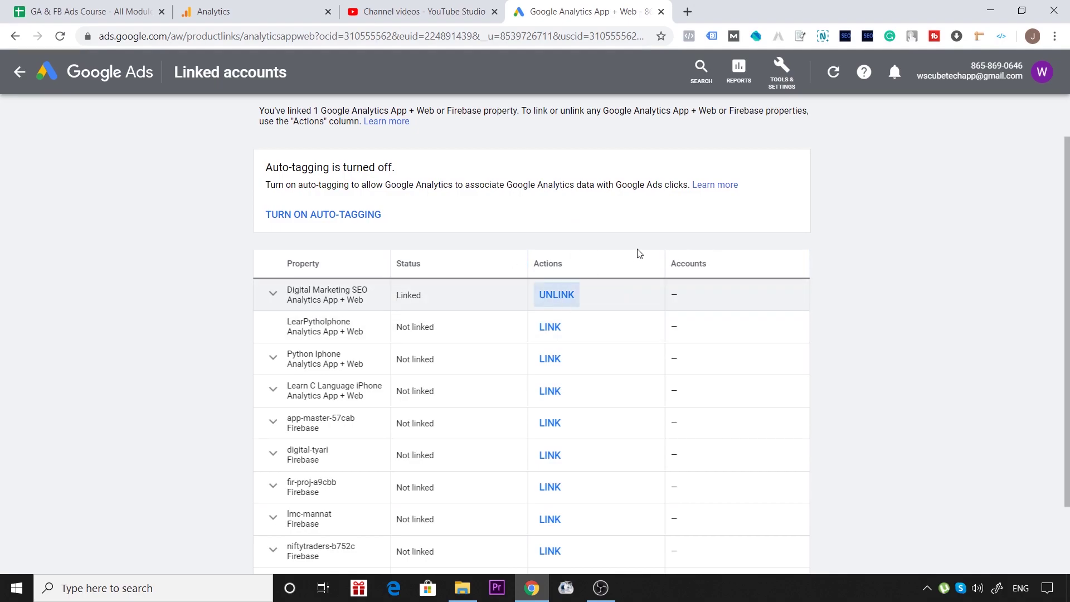
scroll(627, 167, "up", 1)
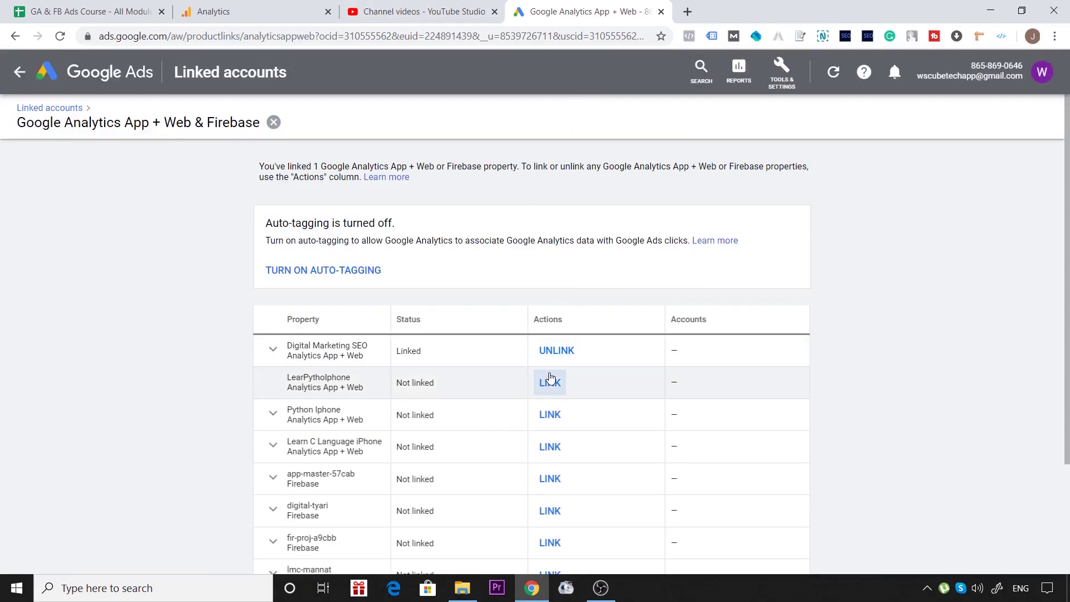
scroll(551, 377, "down", 1)
left_click(261, 11)
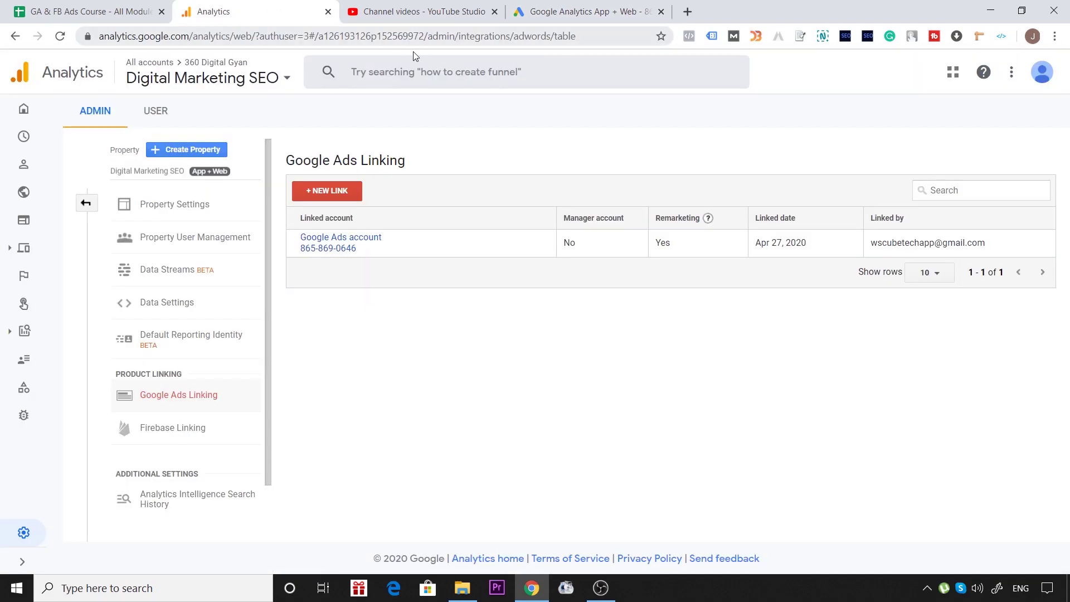
- Return to Google Ads and open the Audience manager's remarketing lists
left_click(635, 10)
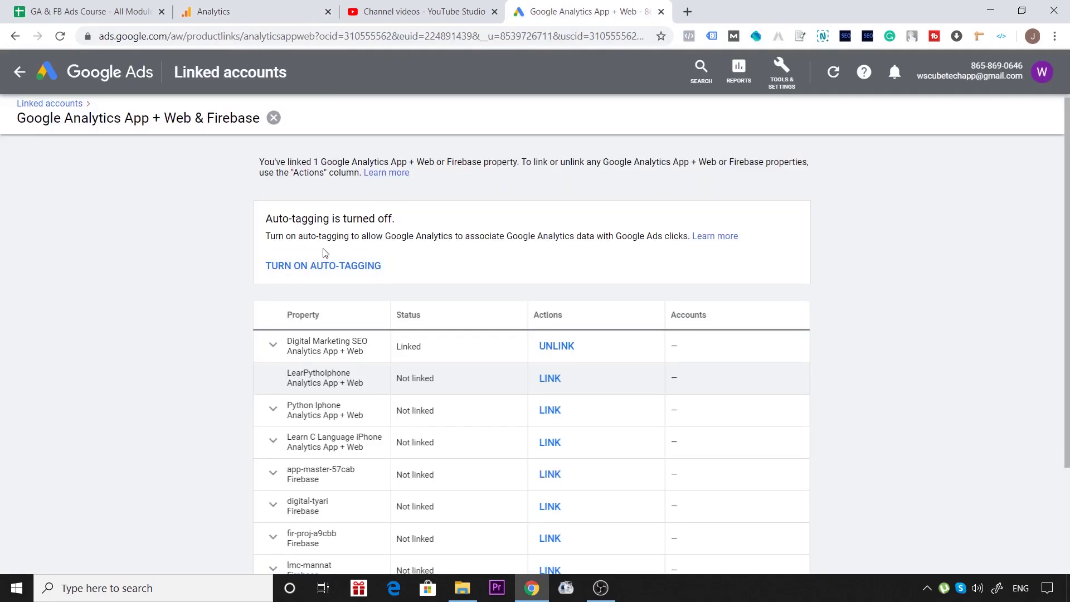
left_click(782, 72)
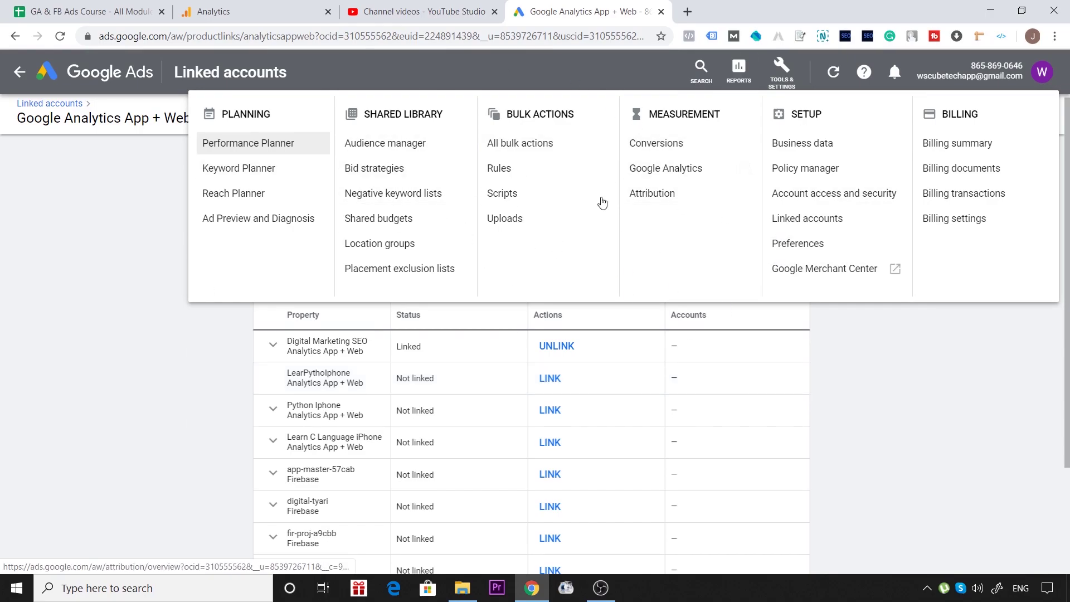
left_click(385, 143)
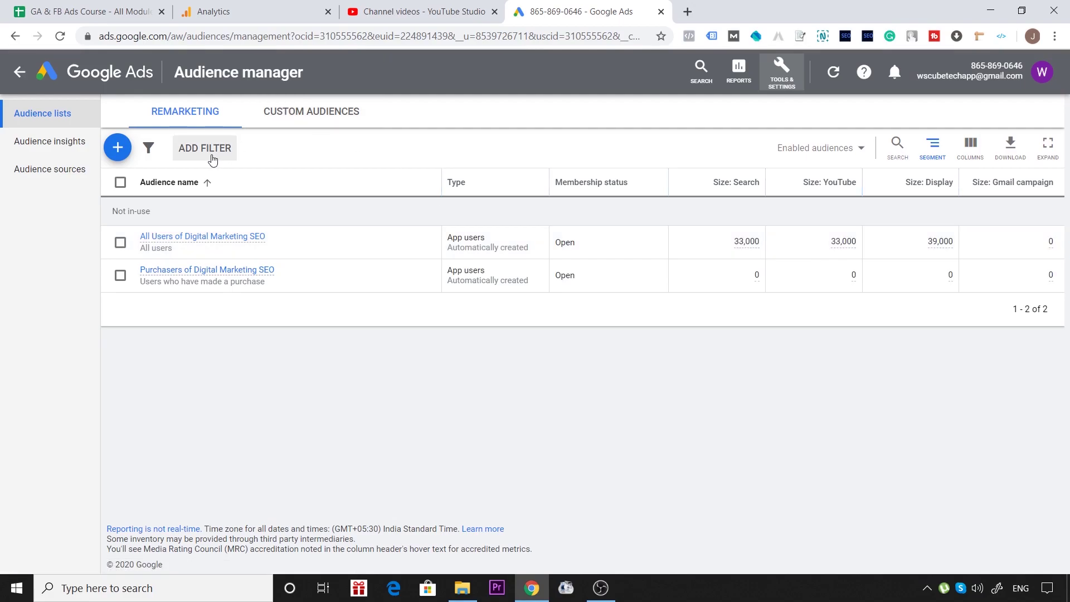
left_click(117, 148)
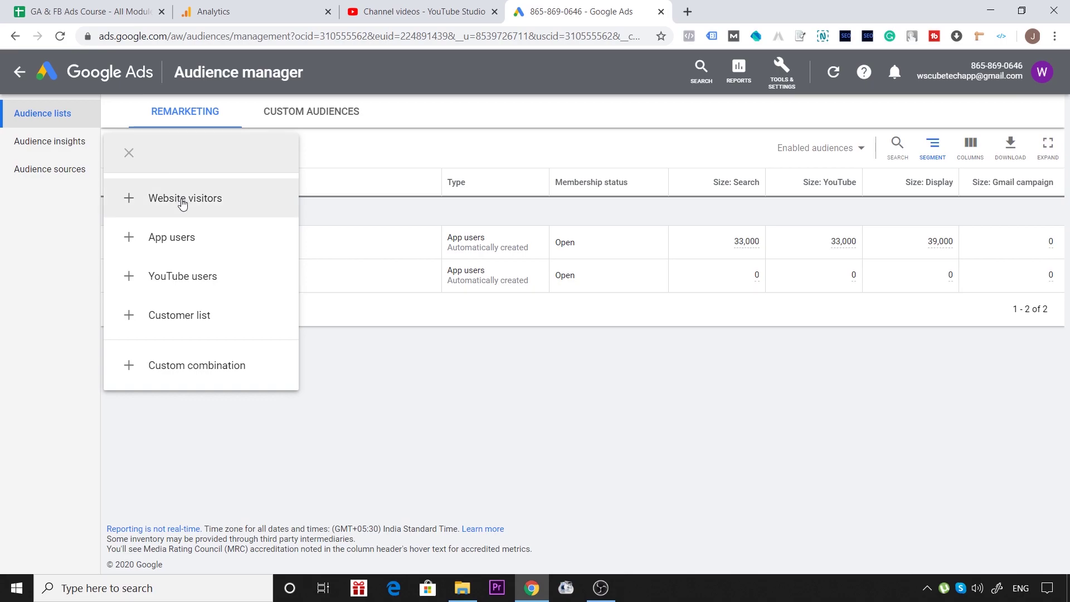
left_click(195, 248)
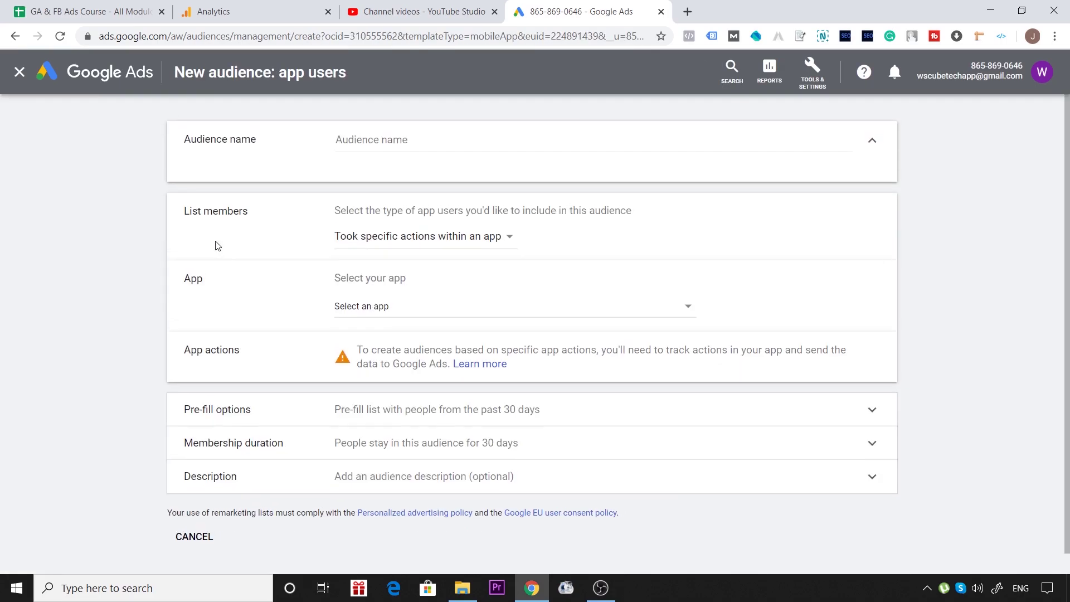
left_click(386, 310)
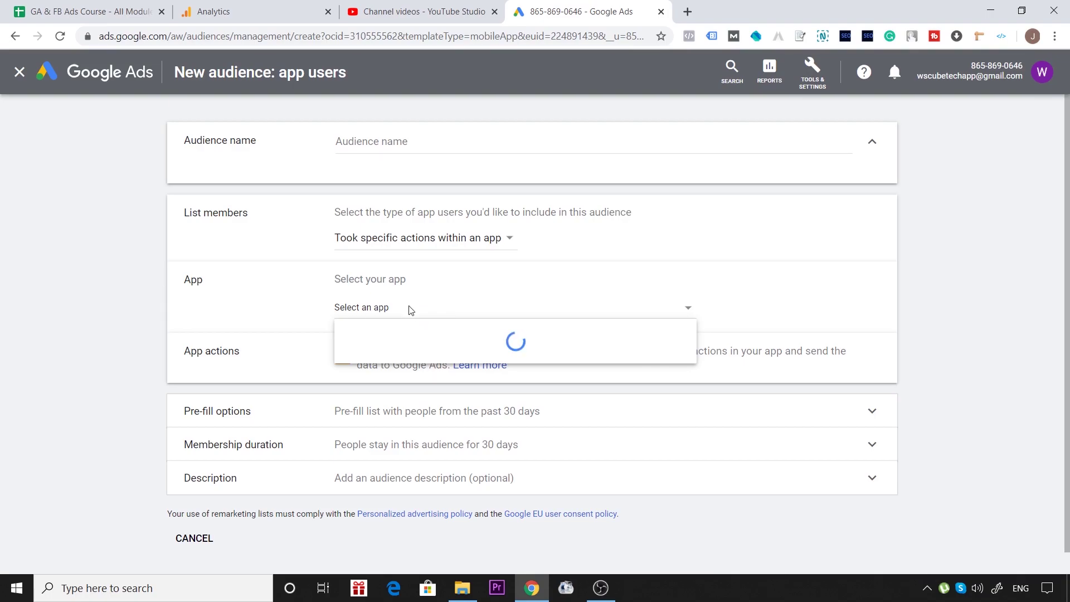
left_click(574, 283)
left_click(476, 313)
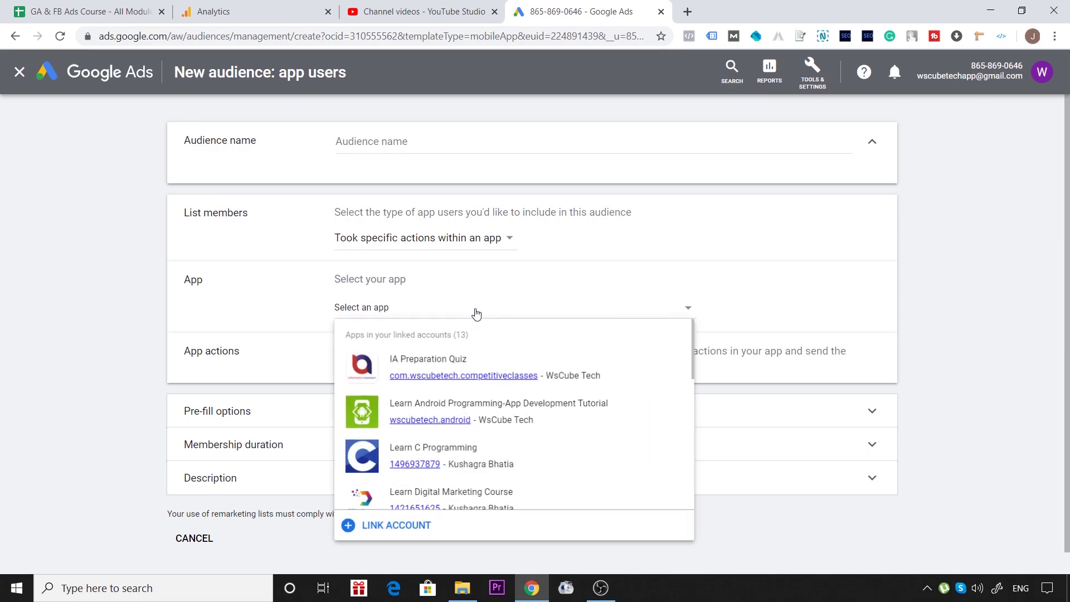
scroll(547, 440, "down", 2)
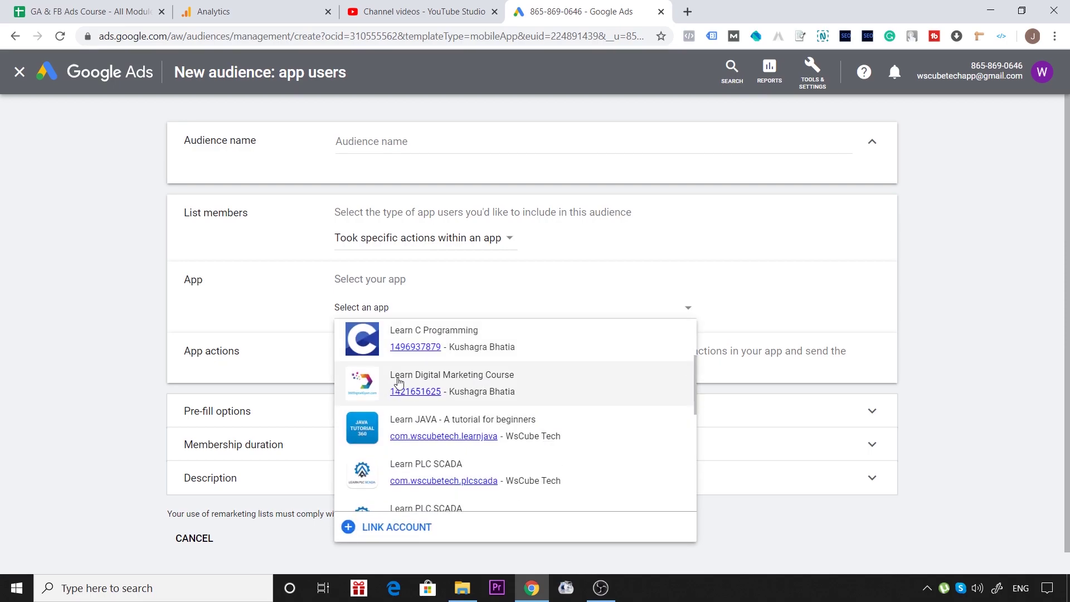
scroll(540, 392, "up", 1)
scroll(541, 392, "up", 1)
scroll(540, 392, "down", 1)
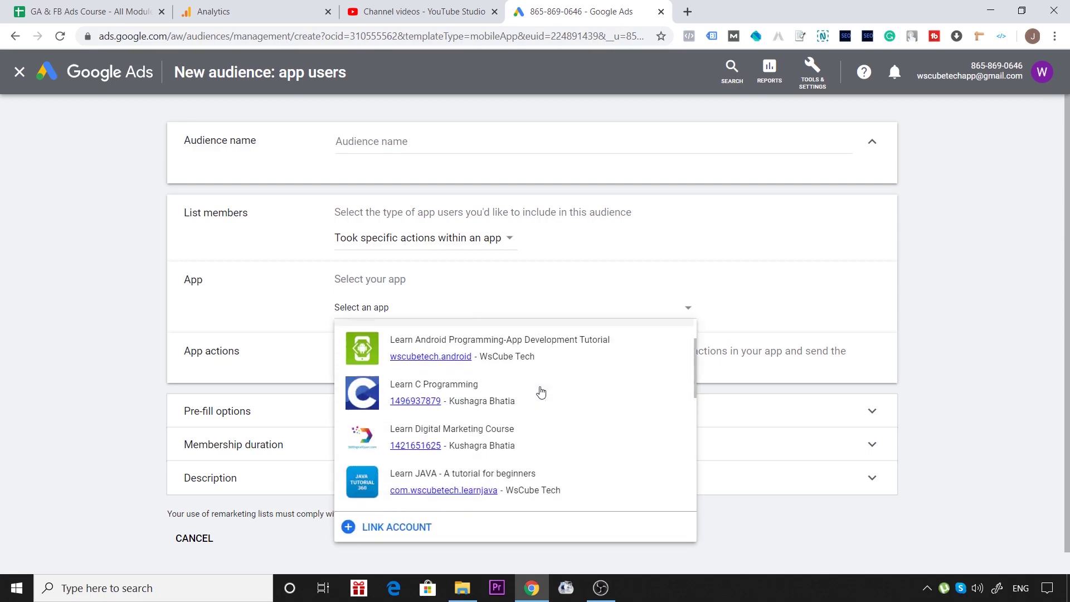
left_click(536, 443)
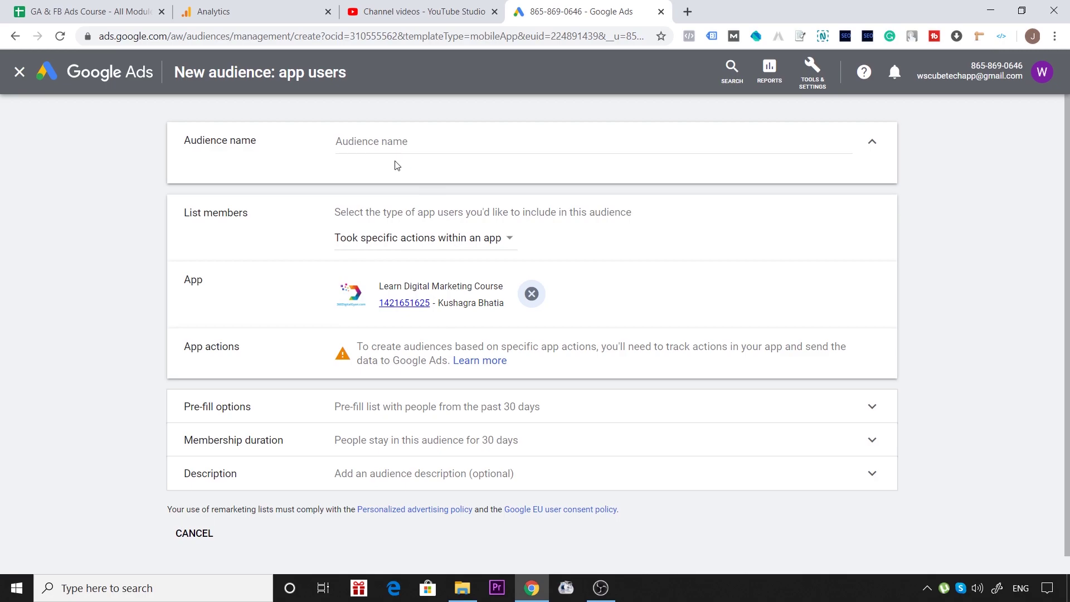
left_click(367, 141)
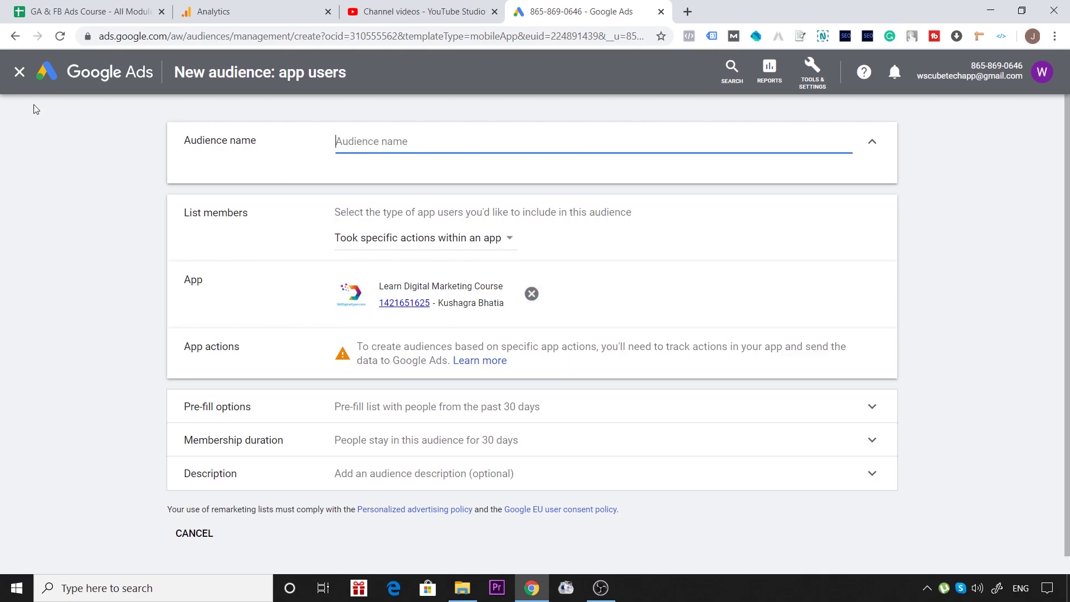
left_click(17, 71)
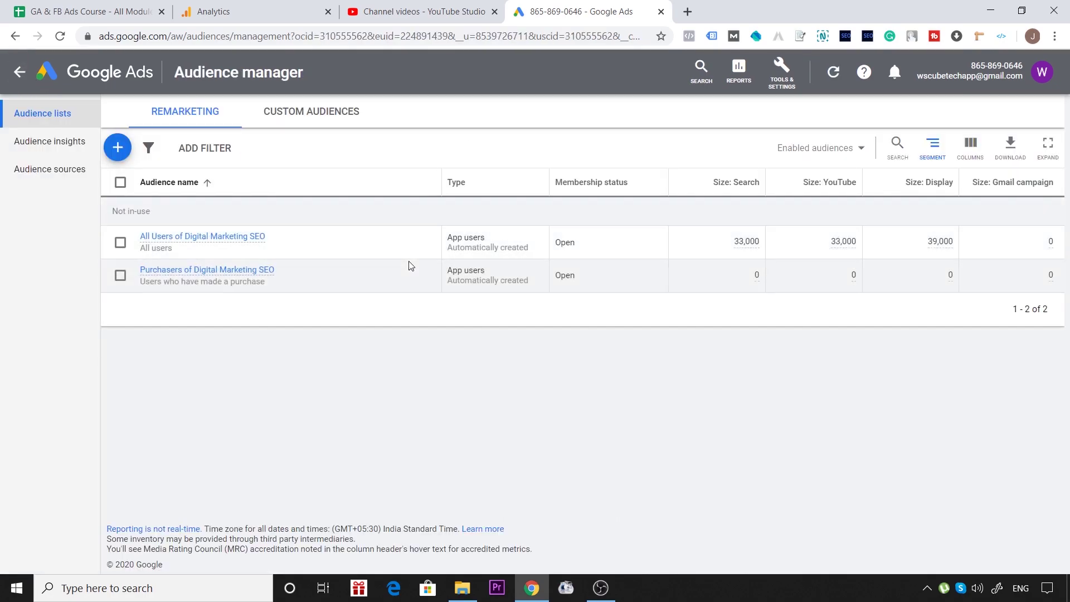
- Open the audience sources overview in the Audience manager
left_click(77, 173)
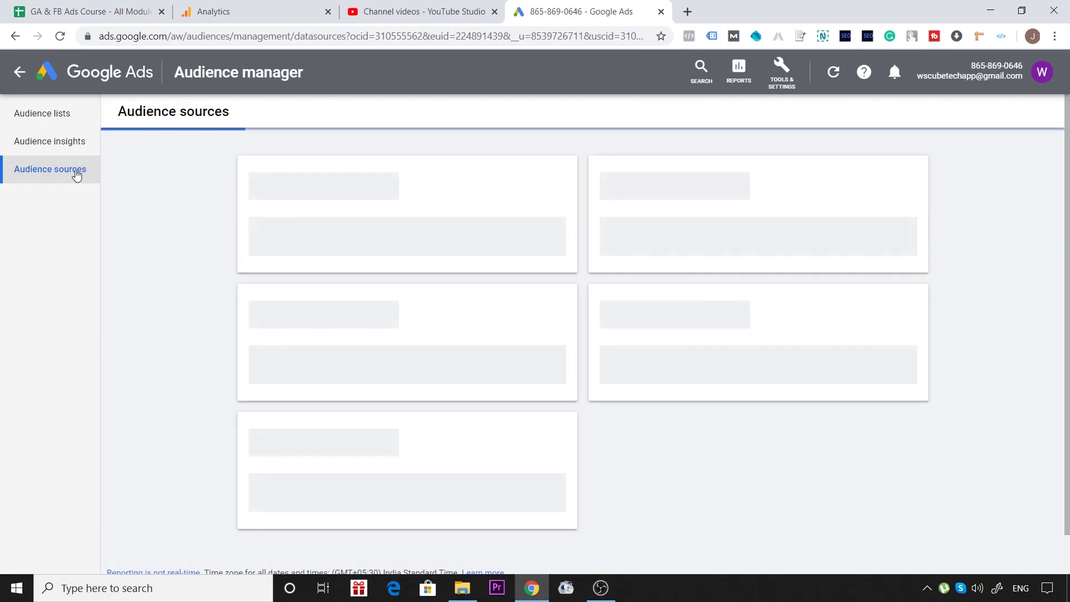